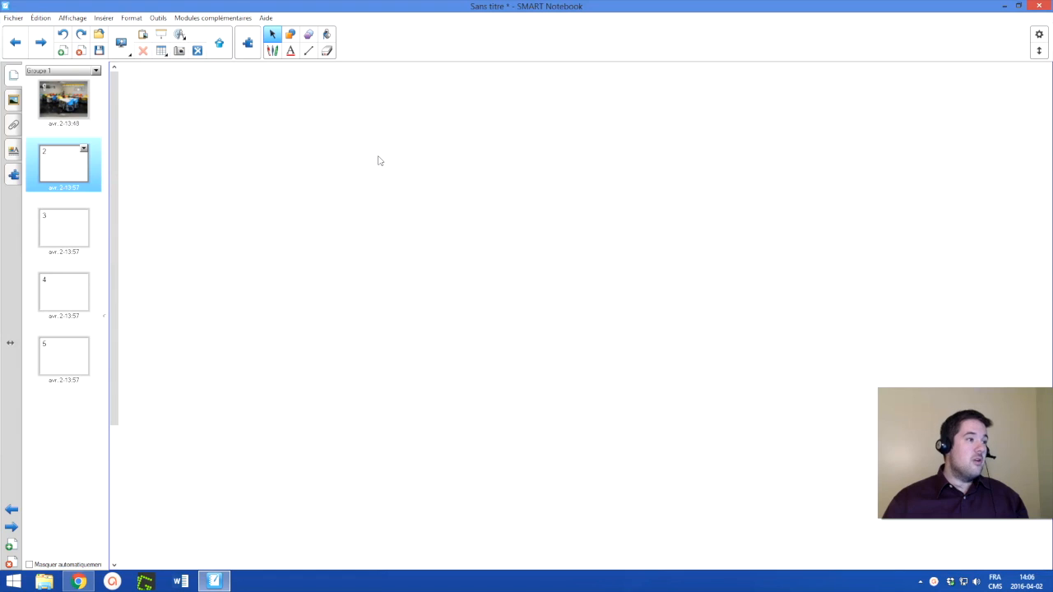
Step: Try a freehand pen stroke across the blank page 2 and return to the selection tool
{"action": "left_click", "coordinate": [274, 51]}
{"action": "mouse_move", "coordinate": [262, 231]}
{"action": "left_mouse_down"}
{"action": "mouse_move", "coordinate": [535, 214]}
{"action": "mouse_move", "coordinate": [641, 255]}
{"action": "left_mouse_up"}
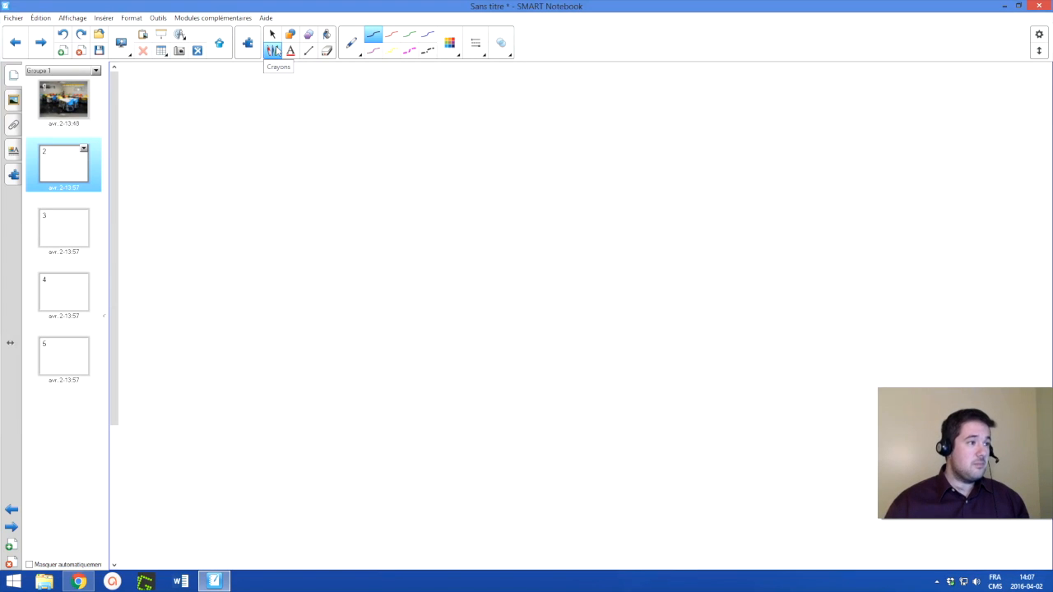
{"action": "left_click", "coordinate": [274, 37]}
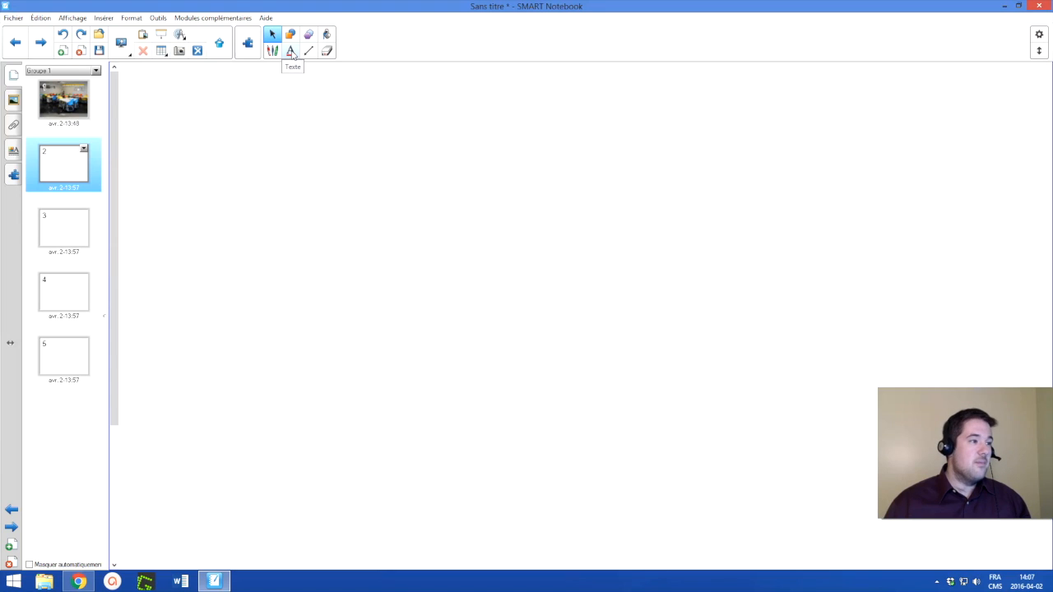
Step: Add a text object reading "Texte" on page 2 in the Arial 36 text style
{"action": "left_click", "coordinate": [291, 52]}
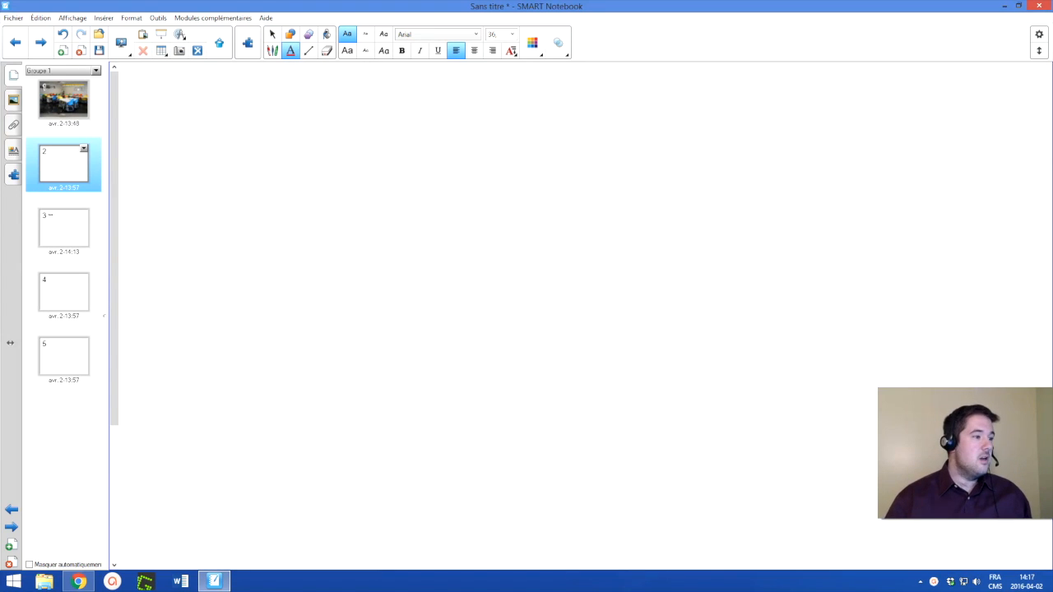
{"action": "left_click", "coordinate": [280, 154]}
{"action": "left_click", "coordinate": [558, 217]}
{"action": "left_click", "coordinate": [382, 312]}
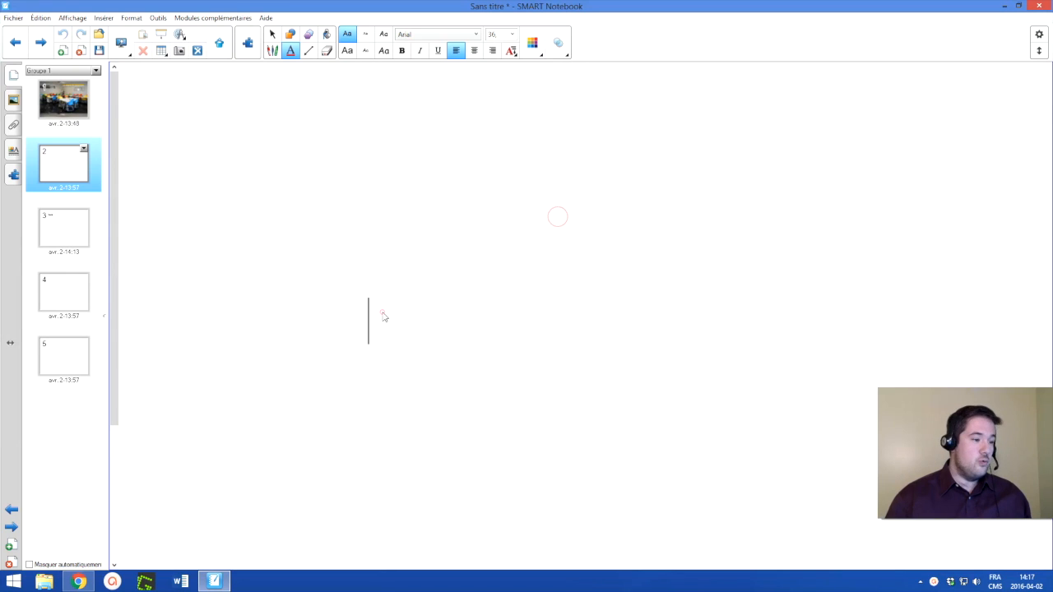
{"action": "left_click", "coordinate": [659, 264]}
{"action": "left_click", "coordinate": [718, 235]}
{"action": "left_click", "coordinate": [367, 208]}
{"action": "left_click", "coordinate": [346, 202]}
{"action": "type", "text": "Texte"}
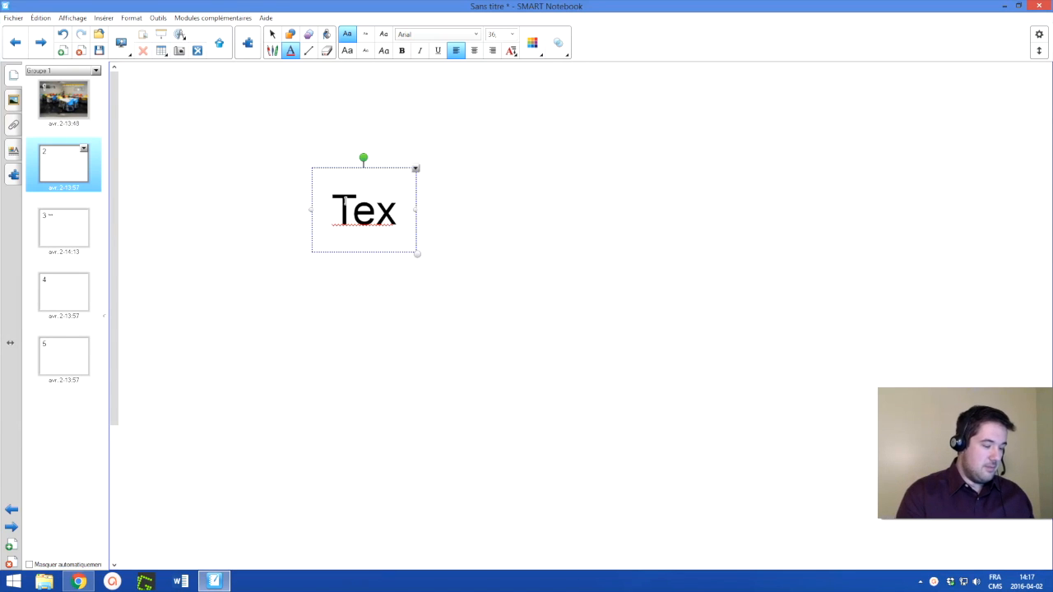
{"action": "left_click", "coordinate": [368, 331]}
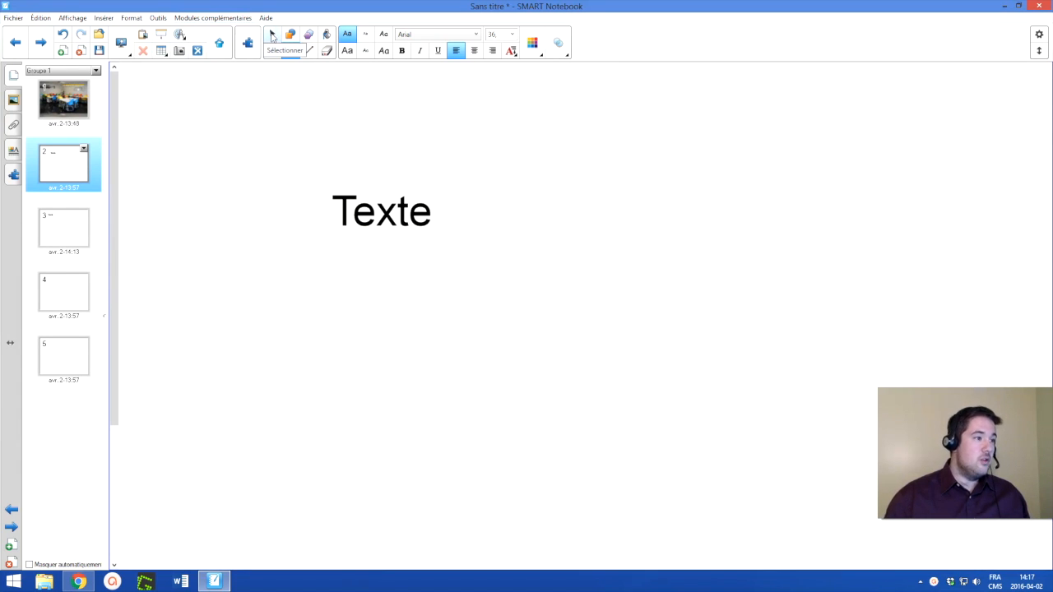
Step: Select the "Texte" object and move it slightly up and to the left on the page
{"action": "left_click", "coordinate": [272, 37]}
{"action": "left_click", "coordinate": [290, 51]}
{"action": "left_click", "coordinate": [273, 35]}
{"action": "left_click_drag", "start_coordinate": [382, 217], "coordinate": [345, 185]}
Step: With the text tool active, compare the preset text styles in Arial and Comic Sans MS at their different sizes
{"action": "left_click", "coordinate": [290, 51]}
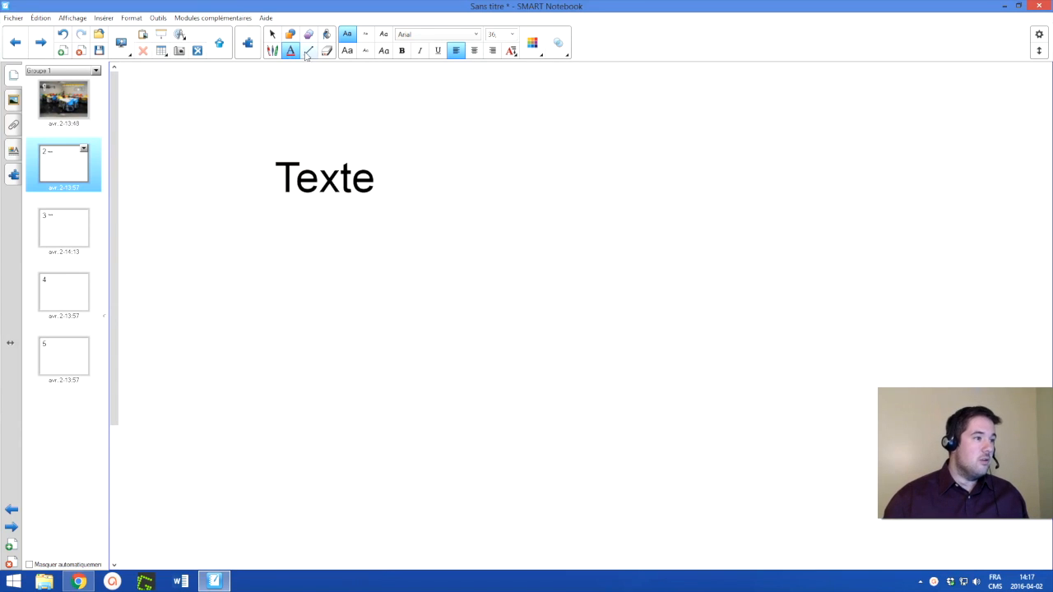
{"action": "left_click", "coordinate": [365, 34]}
{"action": "left_click", "coordinate": [385, 36]}
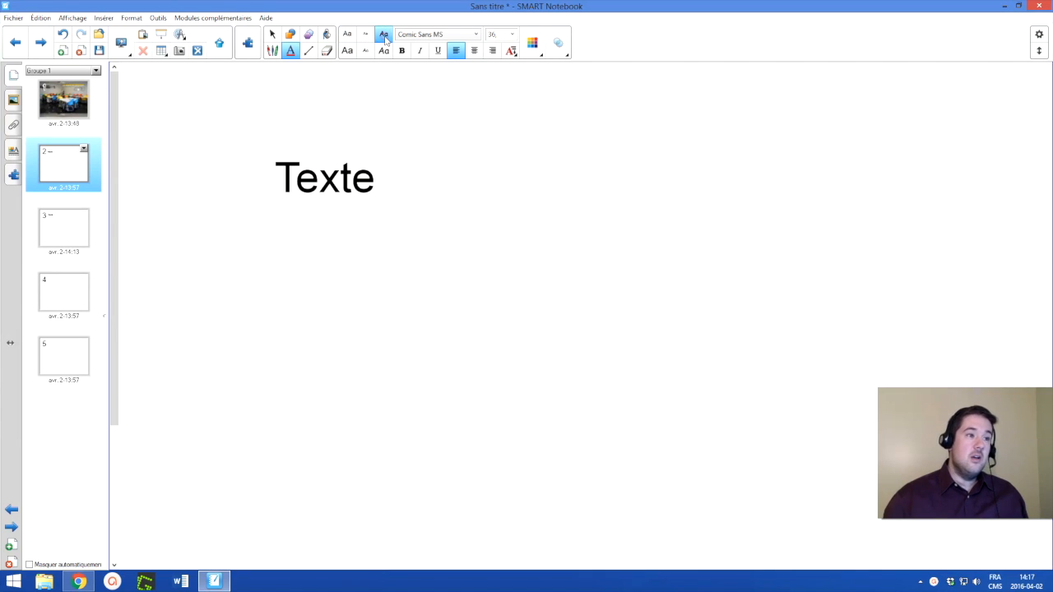
{"action": "left_click", "coordinate": [384, 51]}
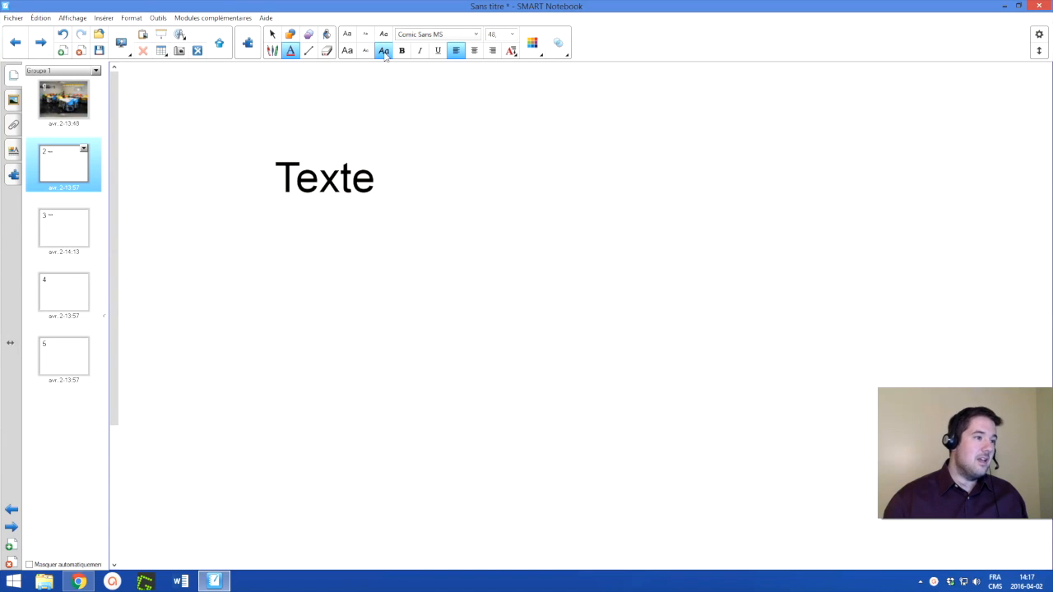
{"action": "left_click", "coordinate": [366, 52]}
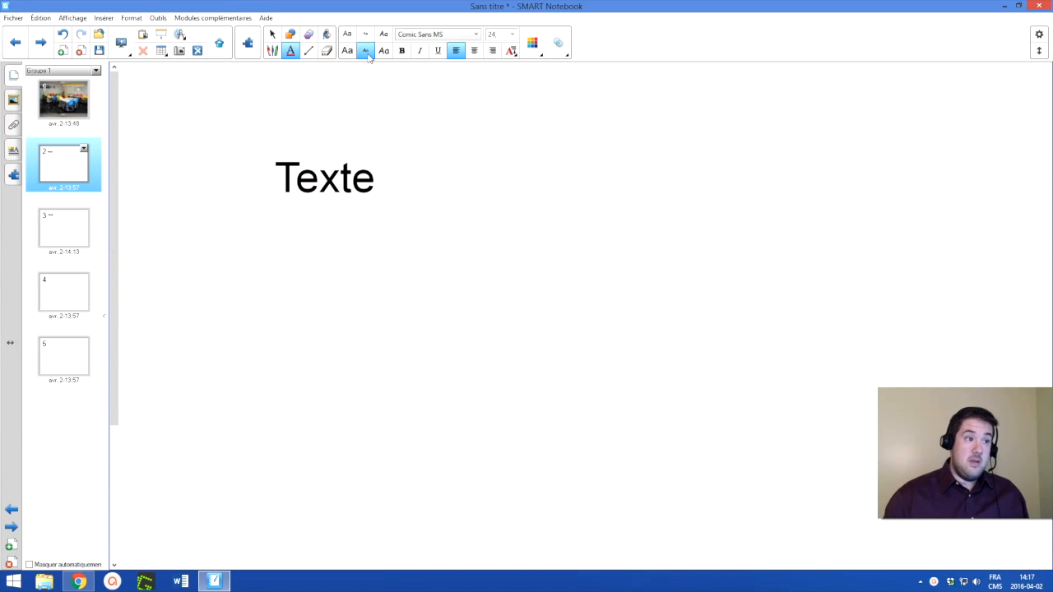
{"action": "left_click", "coordinate": [347, 51]}
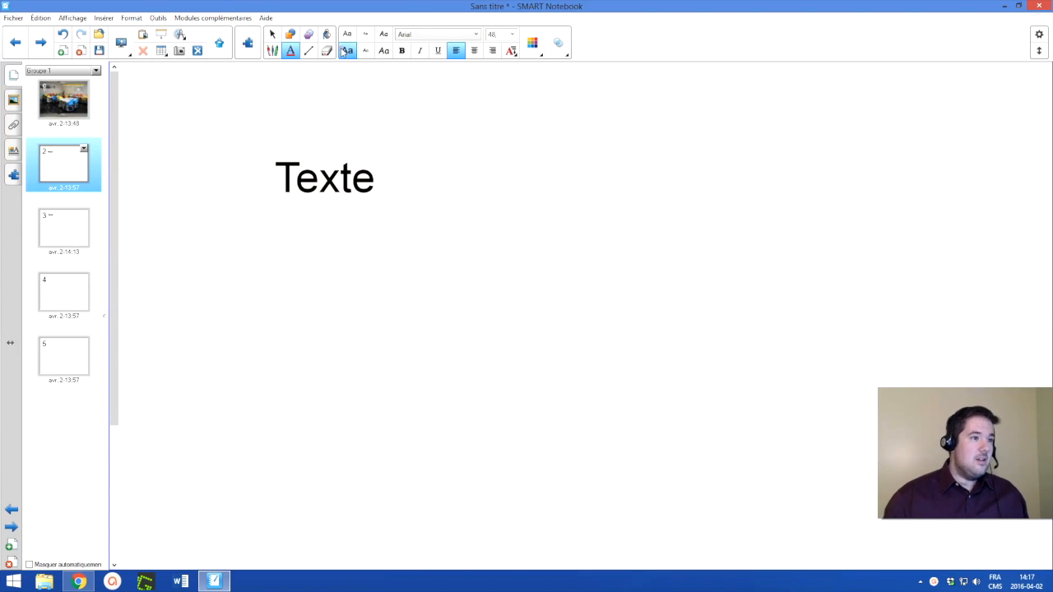
{"action": "left_click", "coordinate": [385, 51]}
{"action": "left_click", "coordinate": [367, 51]}
{"action": "left_click", "coordinate": [348, 51]}
{"action": "left_click", "coordinate": [366, 35]}
Step: Start empty text boxes near "Texte" and try the preset Arial and Comic Sans MS text styles in them
{"action": "left_click", "coordinate": [372, 64]}
{"action": "left_click", "coordinate": [367, 51]}
{"action": "left_click", "coordinate": [365, 35]}
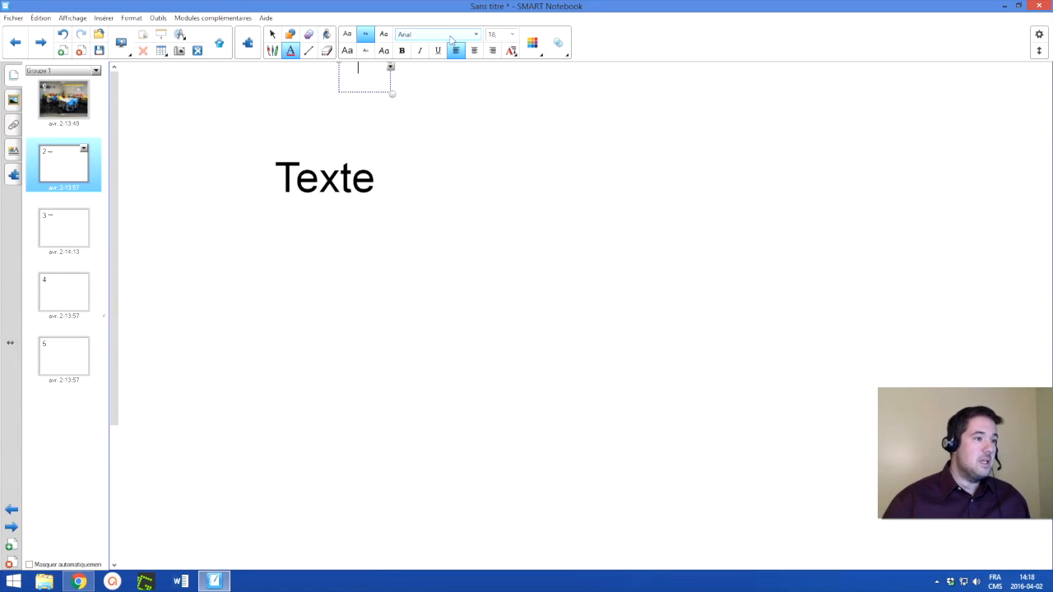
{"action": "left_click", "coordinate": [347, 49]}
{"action": "left_click", "coordinate": [347, 49]}
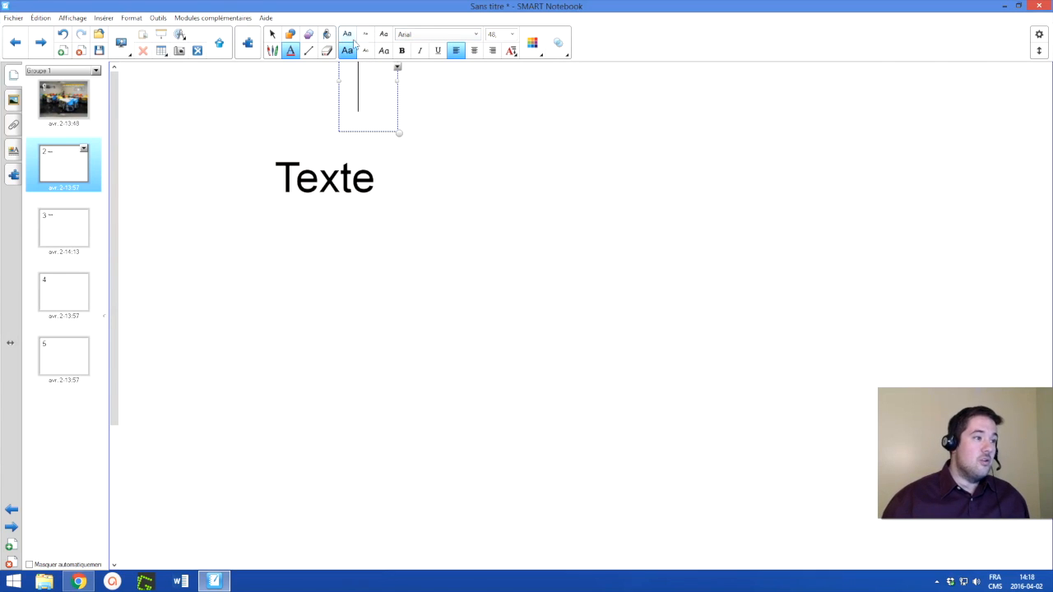
{"action": "left_click", "coordinate": [347, 36]}
{"action": "left_click", "coordinate": [365, 36]}
{"action": "left_click", "coordinate": [383, 35]}
{"action": "left_click", "coordinate": [384, 51]}
{"action": "left_click", "coordinate": [366, 52]}
{"action": "left_click", "coordinate": [347, 51]}
{"action": "left_click", "coordinate": [347, 35]}
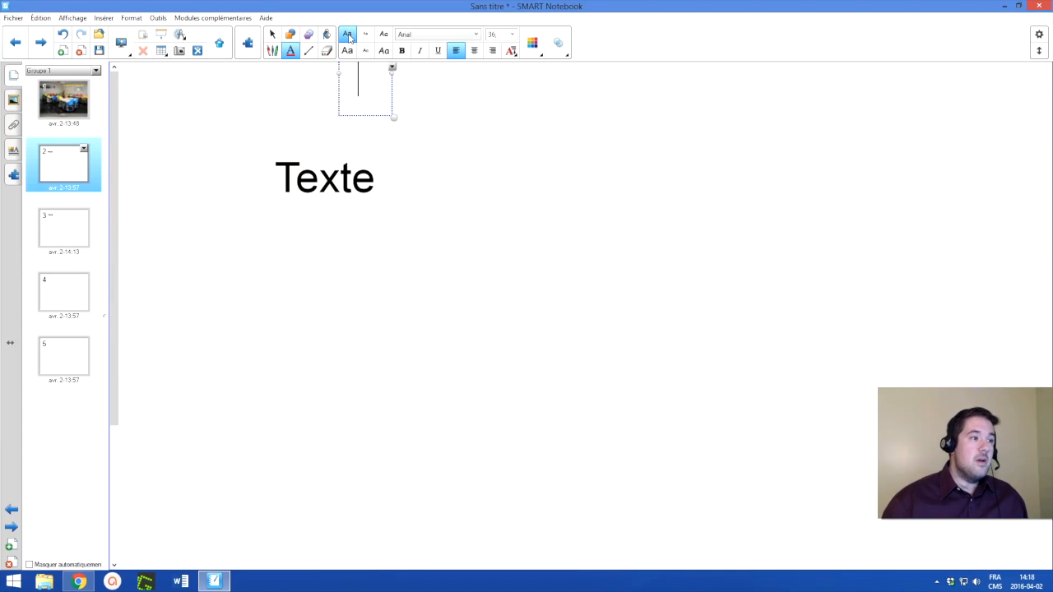
{"action": "left_click", "coordinate": [366, 35]}
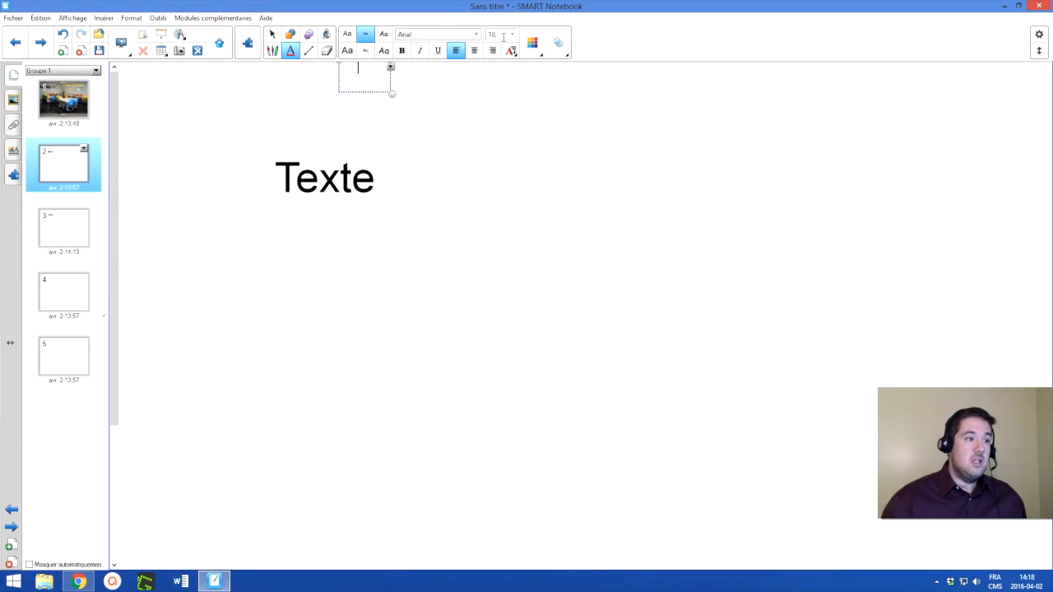
{"action": "left_click", "coordinate": [420, 137]}
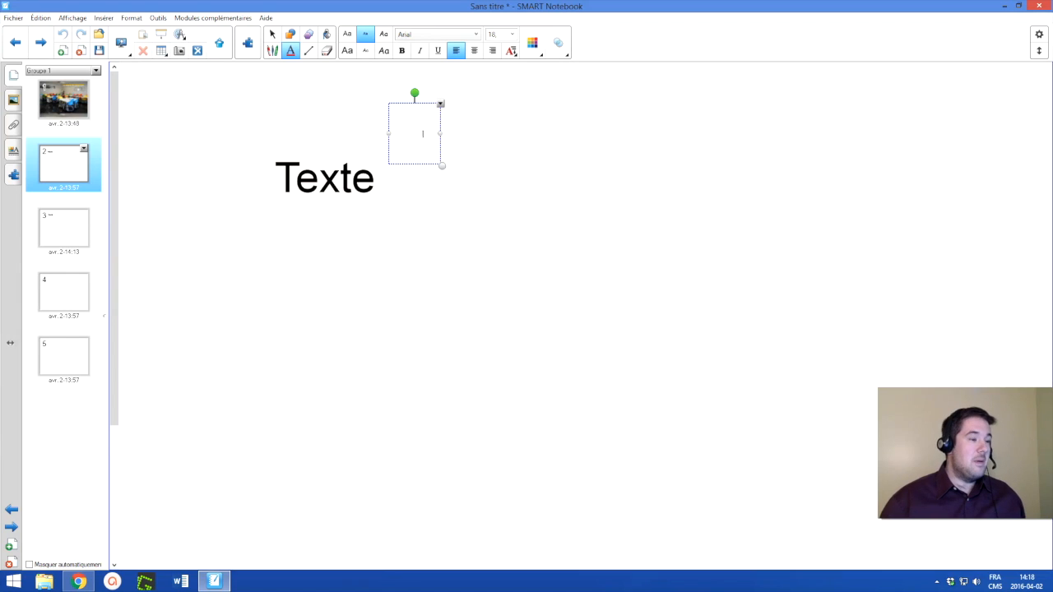
{"action": "left_click", "coordinate": [368, 51]}
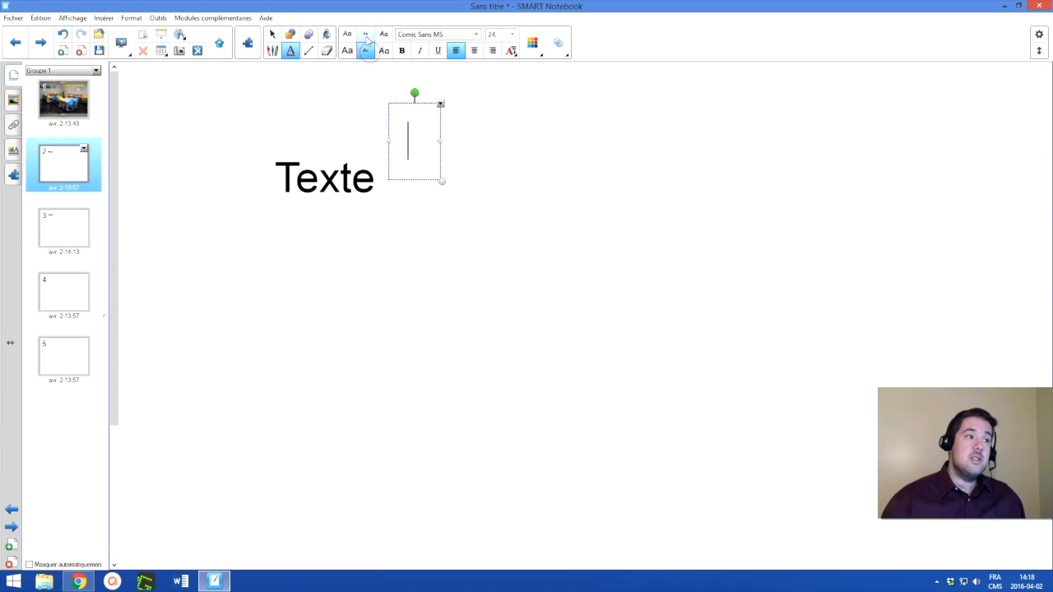
Step: Customize the Arial 18 preset text style to Brush Script MT at size 36 and save the tool properties
{"action": "left_click", "coordinate": [366, 36]}
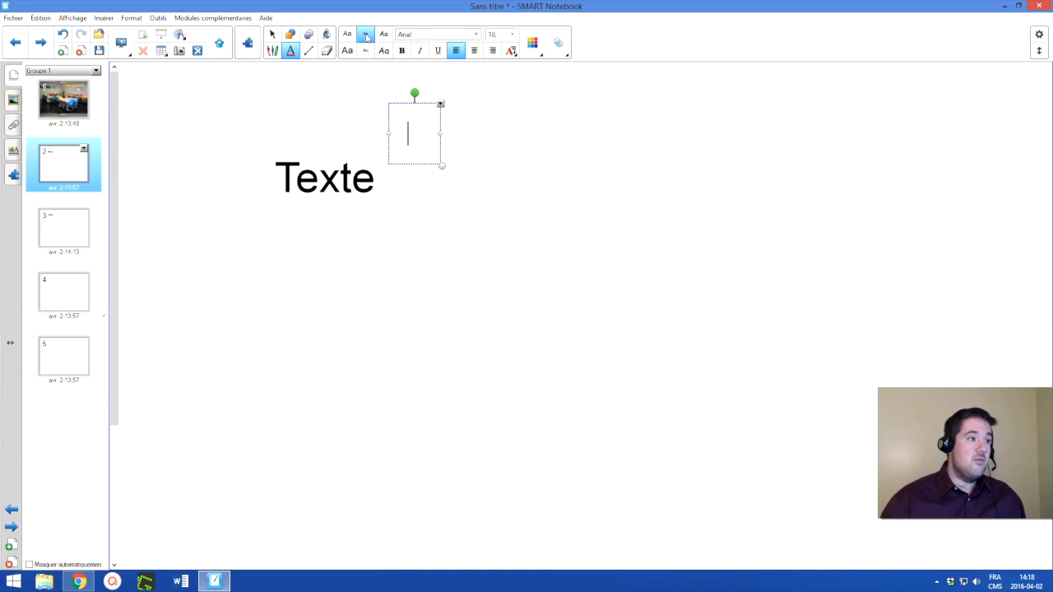
{"action": "left_click", "coordinate": [13, 153]}
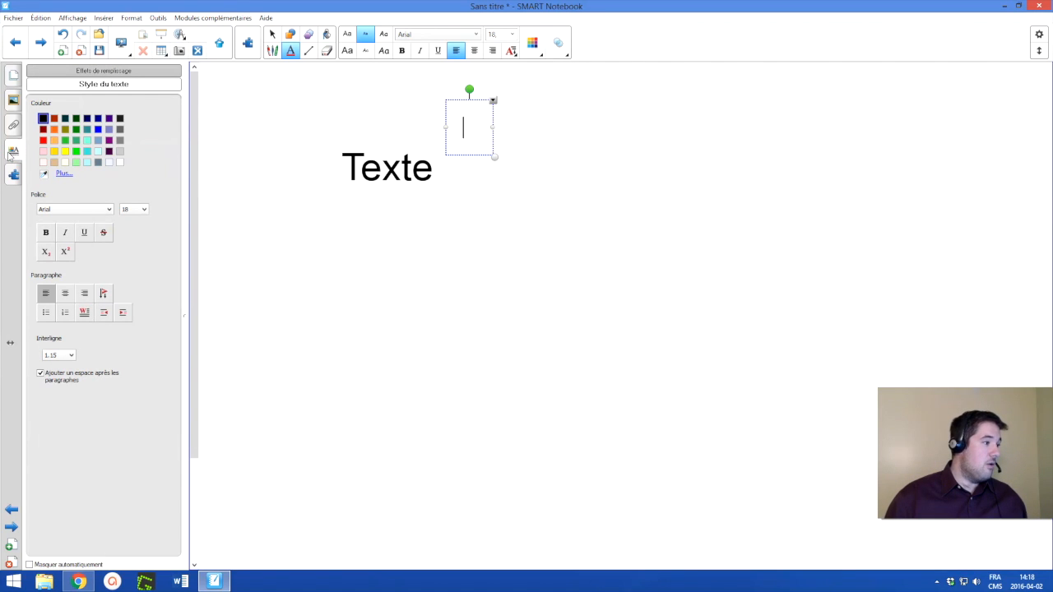
{"action": "left_click", "coordinate": [109, 91]}
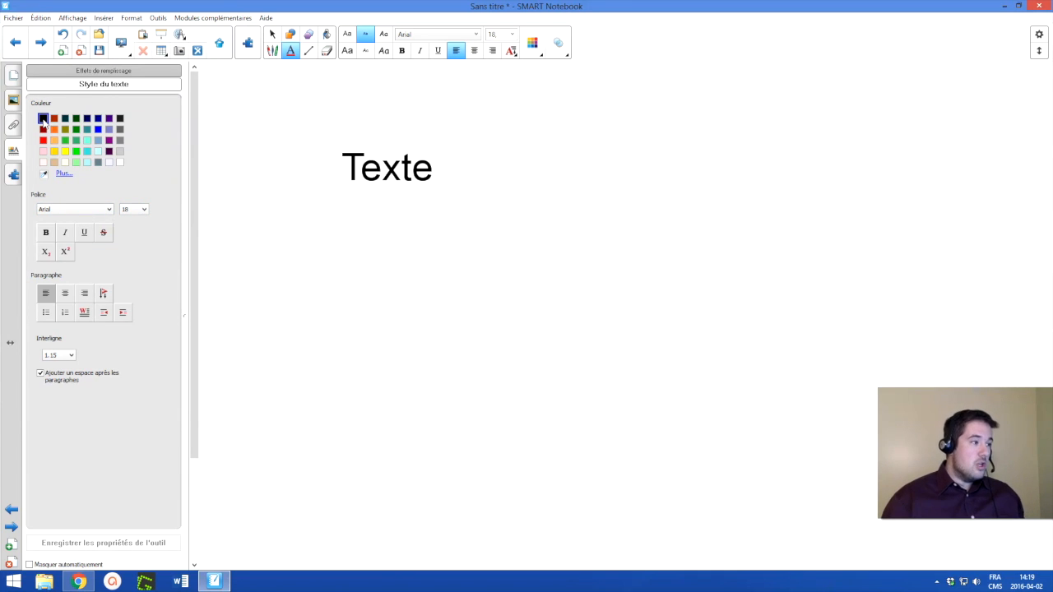
{"action": "left_click", "coordinate": [57, 210]}
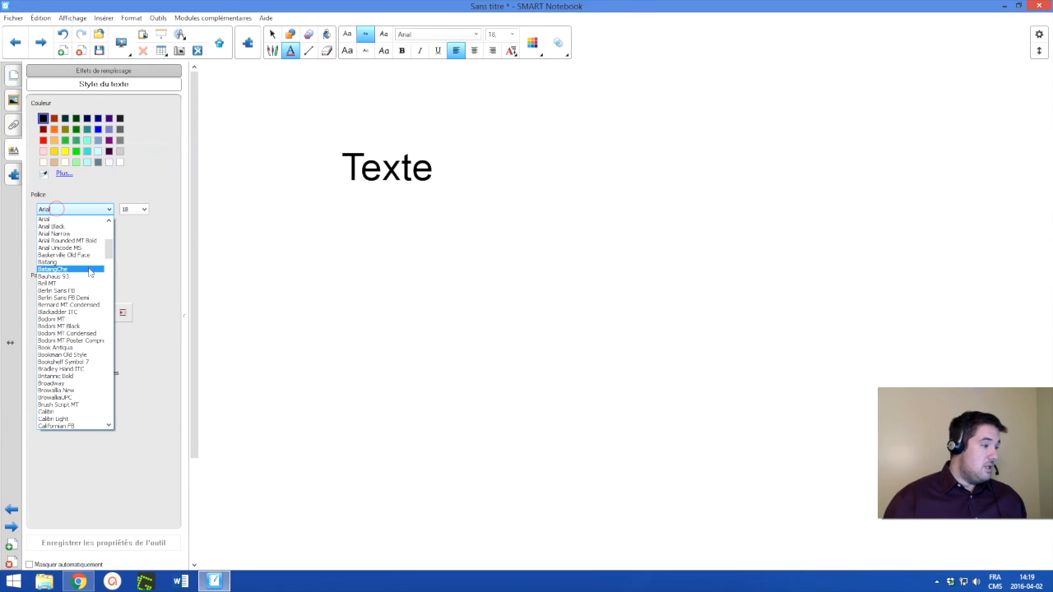
{"action": "left_click", "coordinate": [82, 409]}
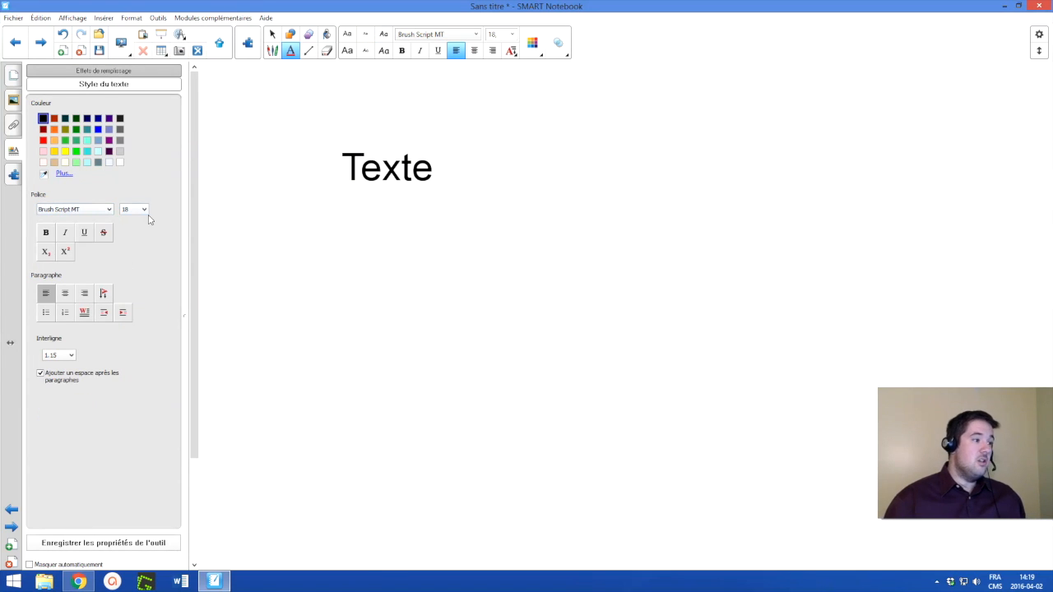
{"action": "left_click", "coordinate": [146, 212]}
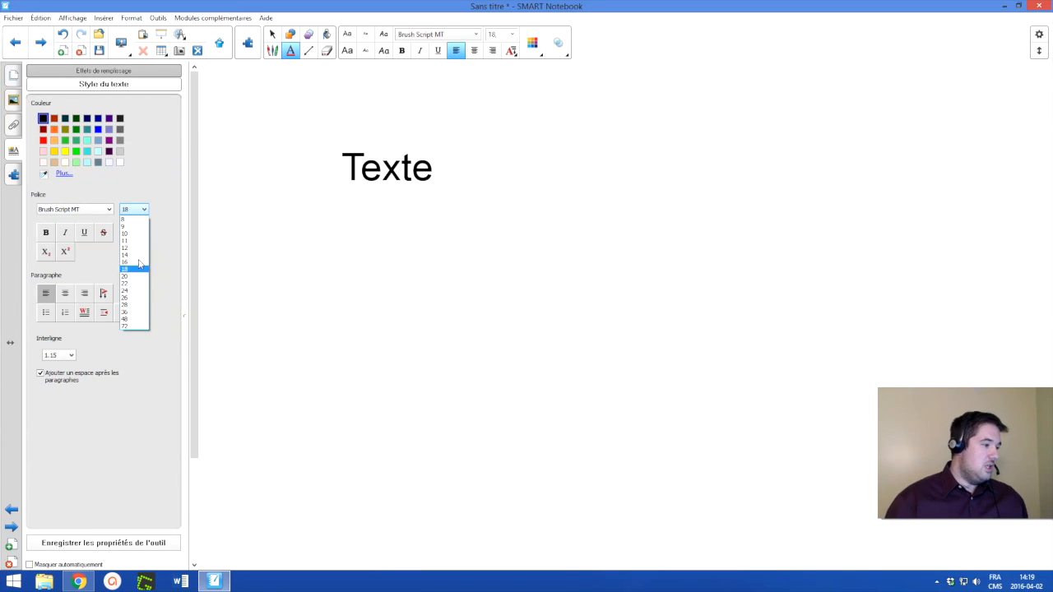
{"action": "left_click", "coordinate": [136, 313]}
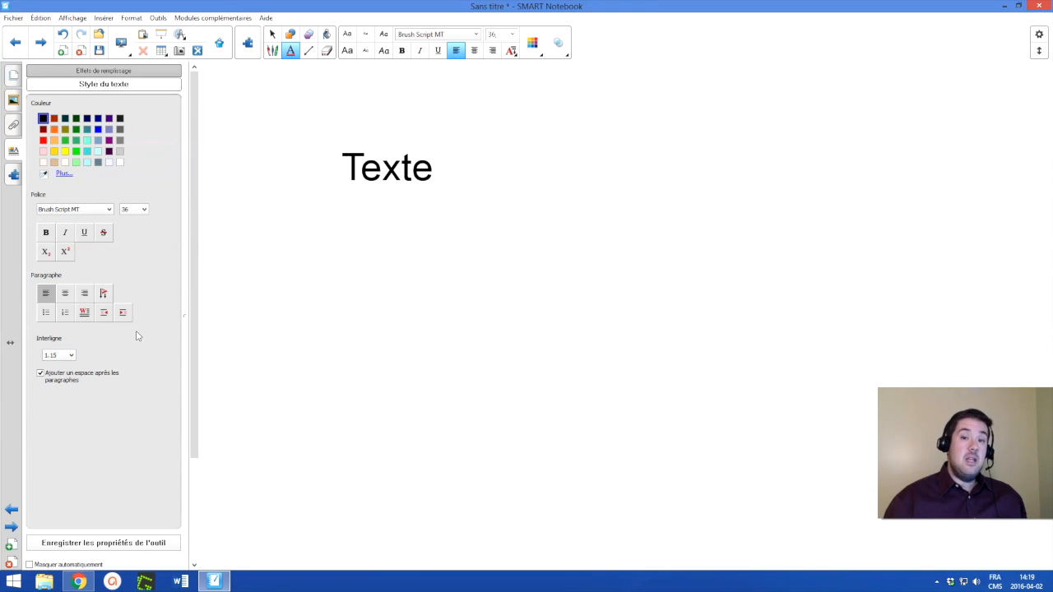
{"action": "left_click", "coordinate": [92, 544]}
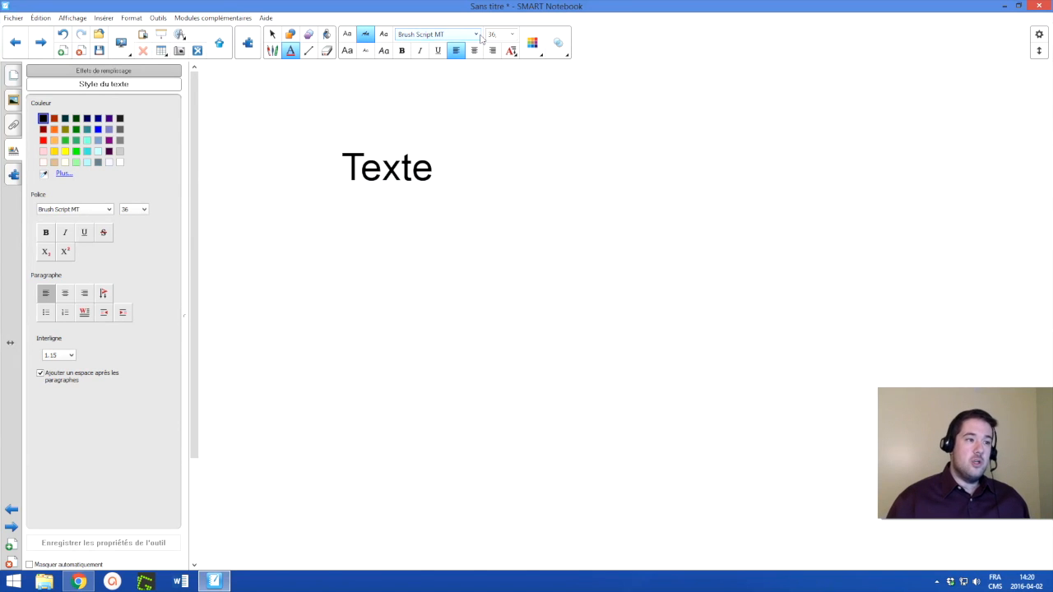
Step: Bring back the page thumbnails and return to page 2 after looking at pages 3 and 4
{"action": "left_click", "coordinate": [346, 35]}
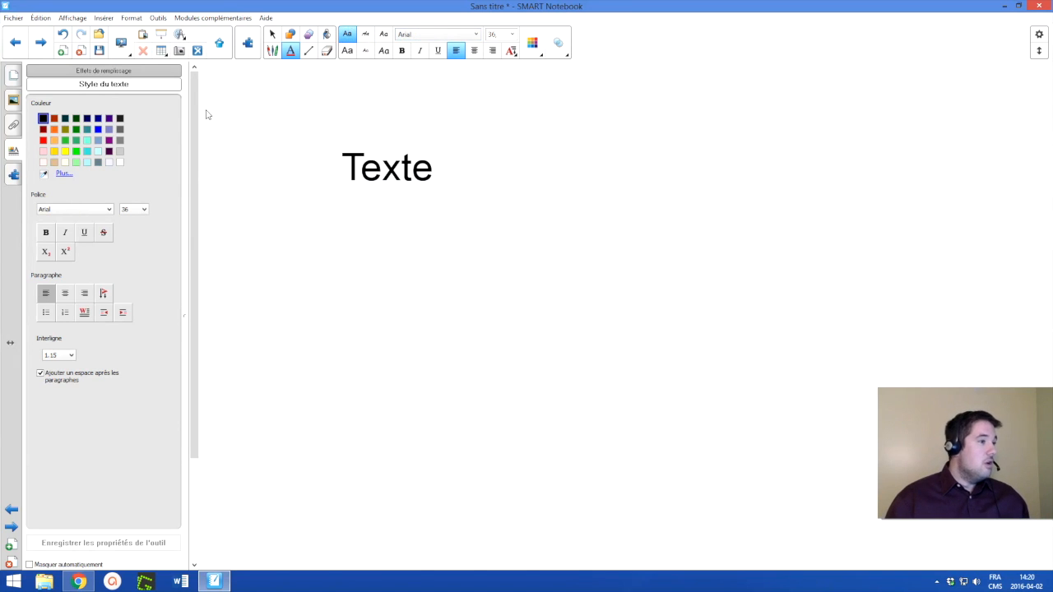
{"action": "left_click", "coordinate": [13, 76]}
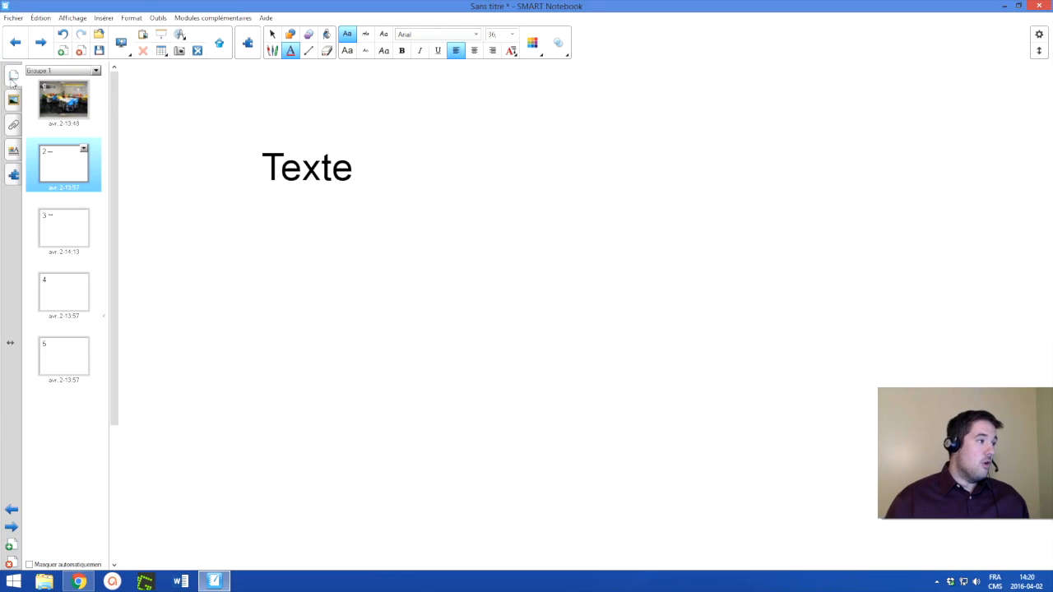
{"action": "left_click", "coordinate": [69, 220]}
{"action": "left_click", "coordinate": [63, 310]}
{"action": "left_click", "coordinate": [52, 216]}
{"action": "left_click", "coordinate": [76, 166]}
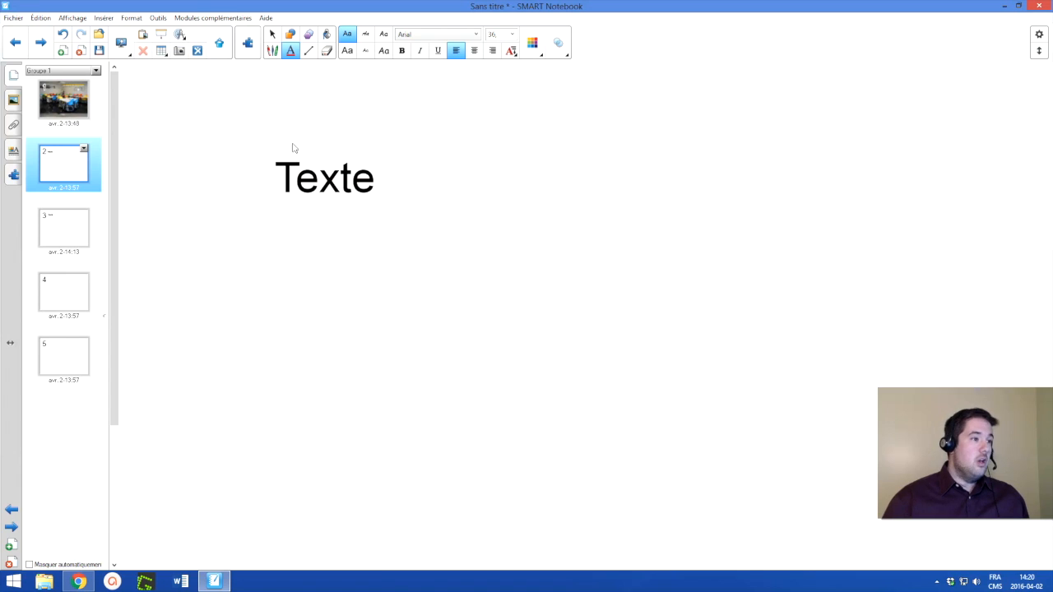
Step: Add the text "Capsule est terminé" to the right of "Texte" using the customized Brush Script MT 36 style
{"action": "left_click", "coordinate": [365, 35]}
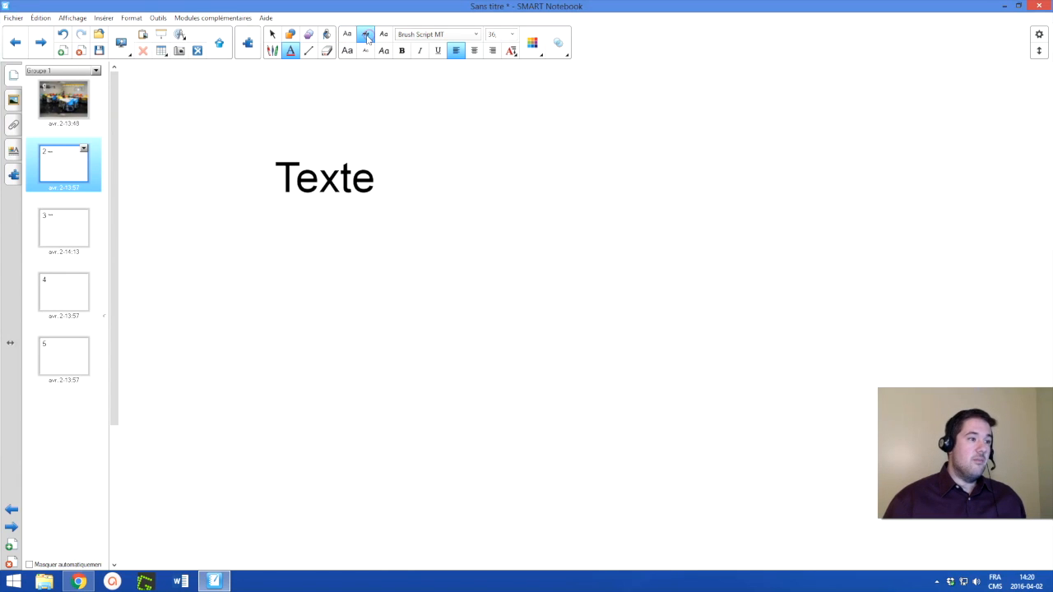
{"action": "left_click", "coordinate": [485, 169]}
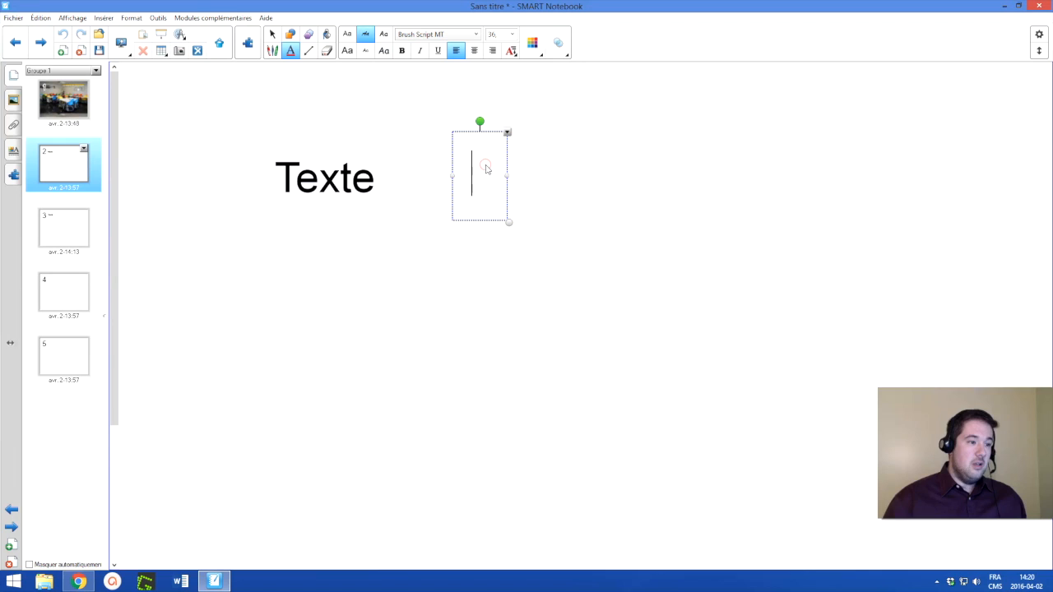
{"action": "type", "text": "Ca"}
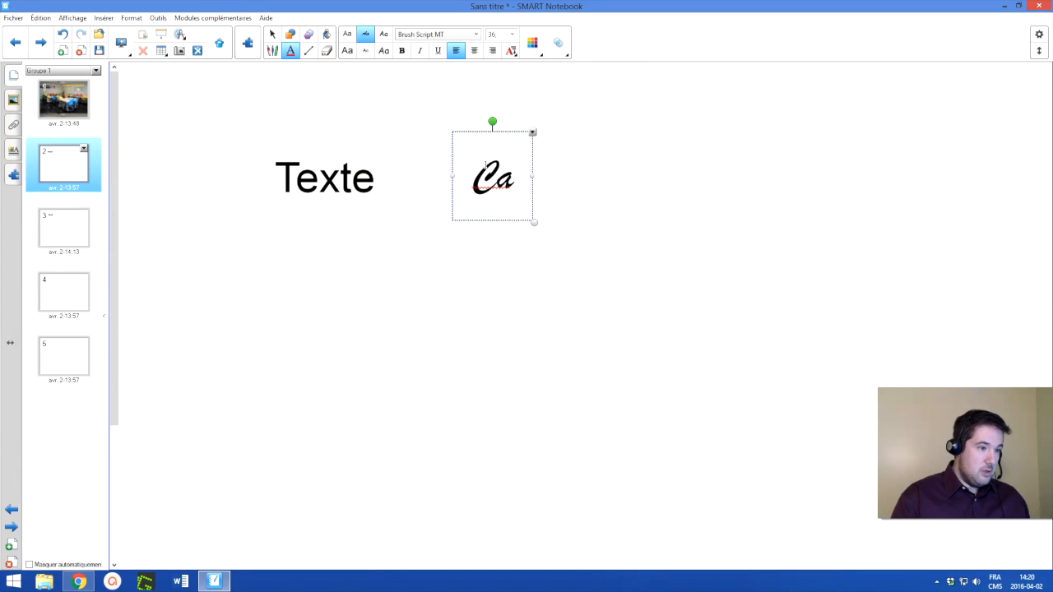
{"action": "type", "text": "psule es"}
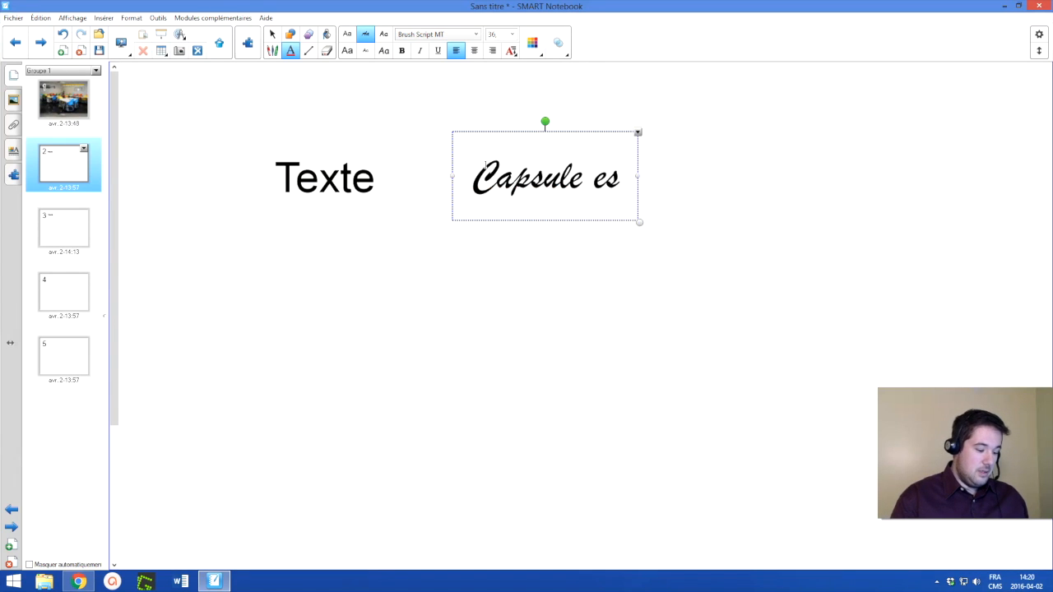
{"action": "type", "text": "t terminée"}
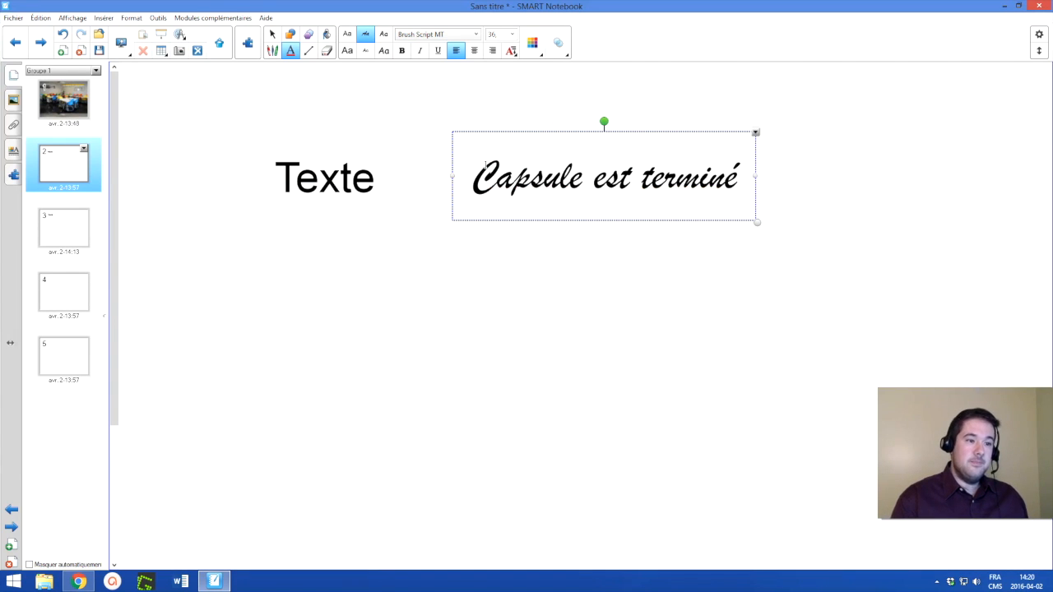